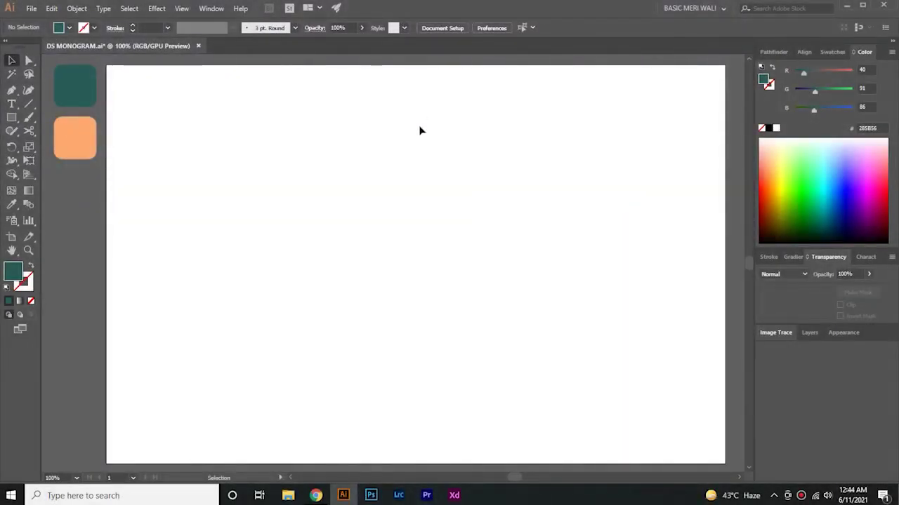
Step: Zoom the blank artboard to 200% and select the Line Segment tool
key(ctrl+equal)
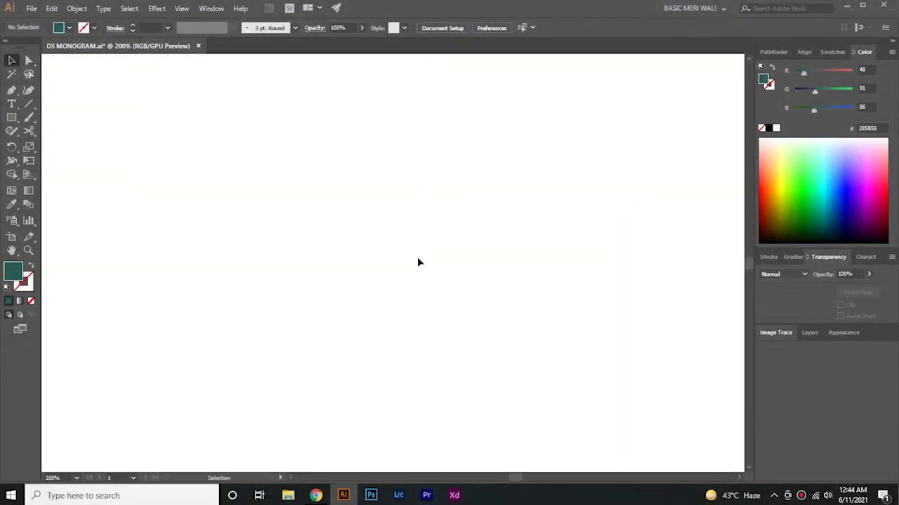
click(30, 105)
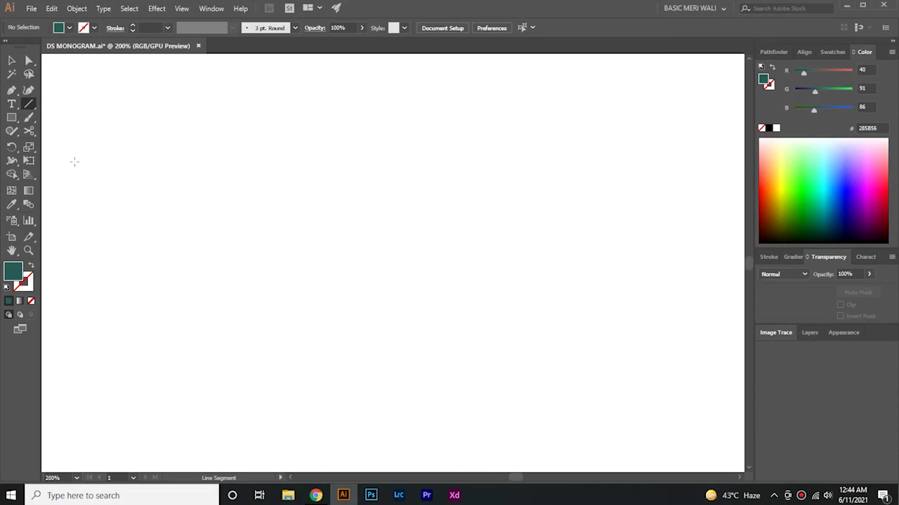
Step: Draw a tall teal vertical line, duplicate it into a pair, and copy the pair further right
click(31, 267)
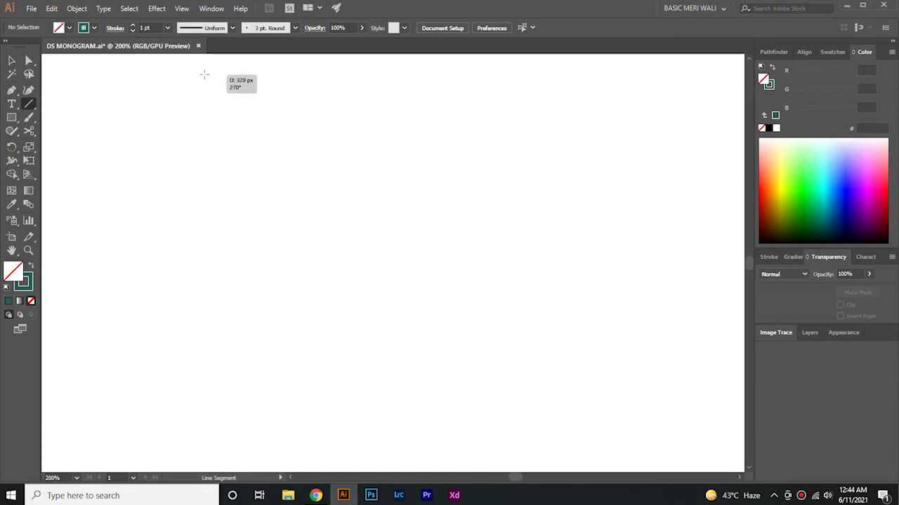
drag(204, 74, 189, 459)
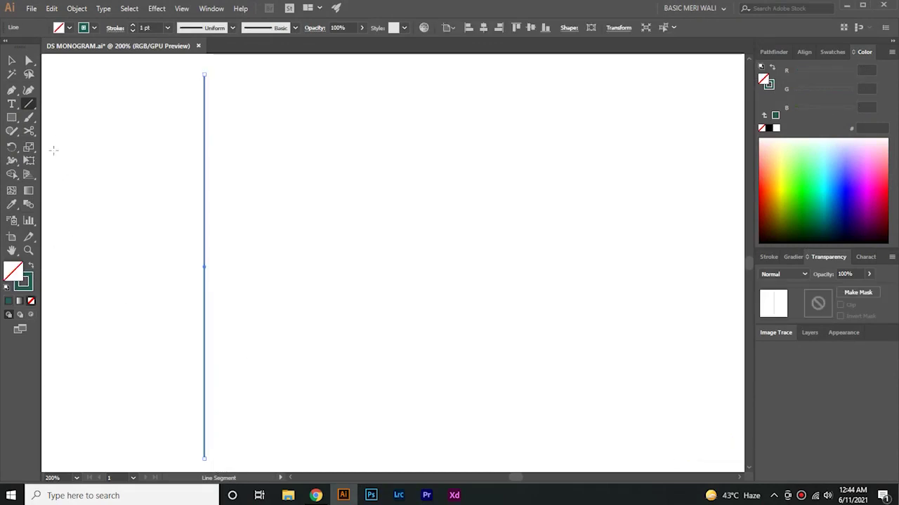
click(12, 60)
drag(203, 184, 259, 188)
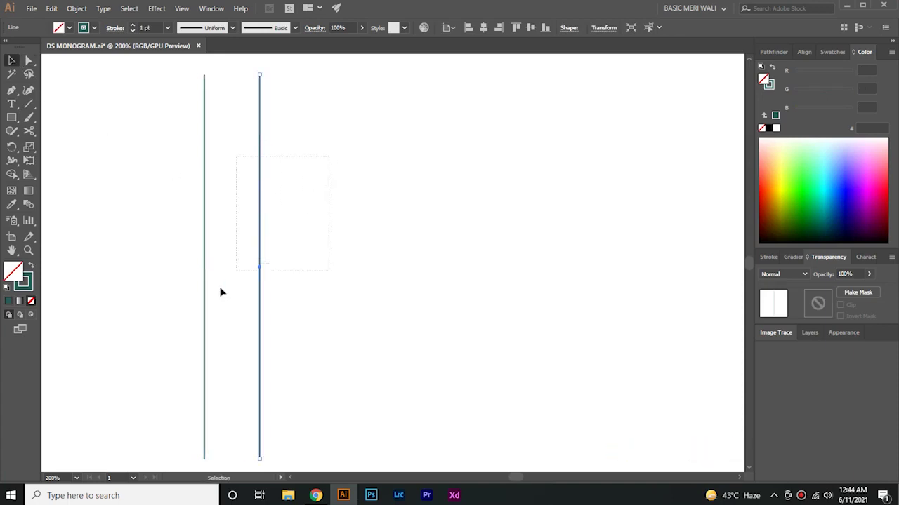
shift+click(203, 309)
drag(204, 320, 282, 325)
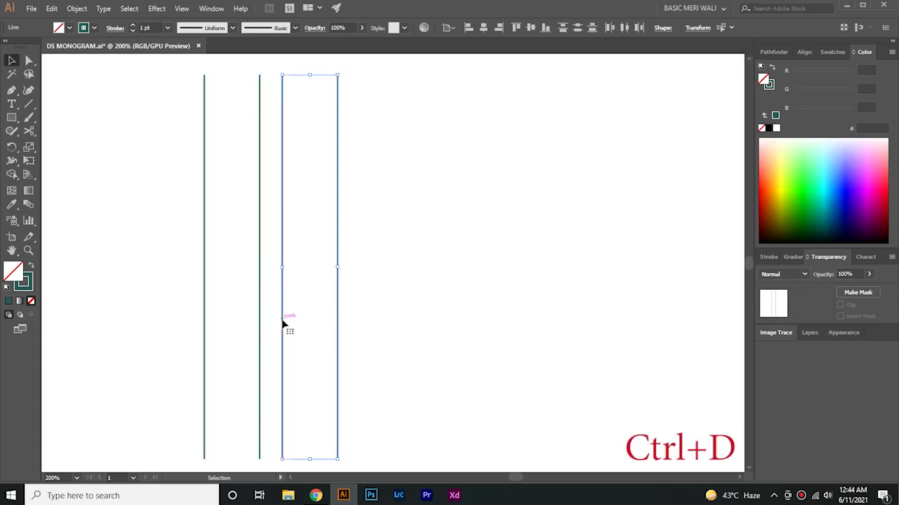
Step: Repeat the duplication to reach eight vertical lines, then select and copy them all
key(ctrl+d)
key(ctrl+d)
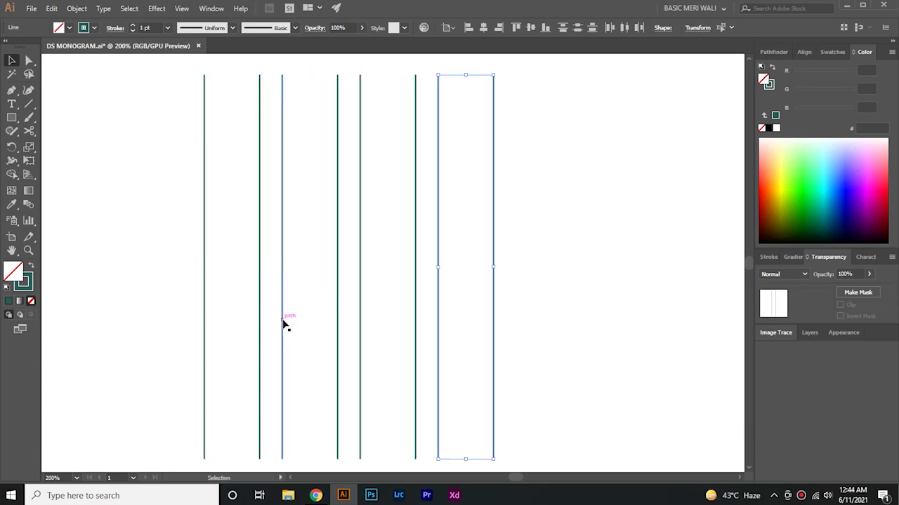
click(299, 324)
key(ctrl+a)
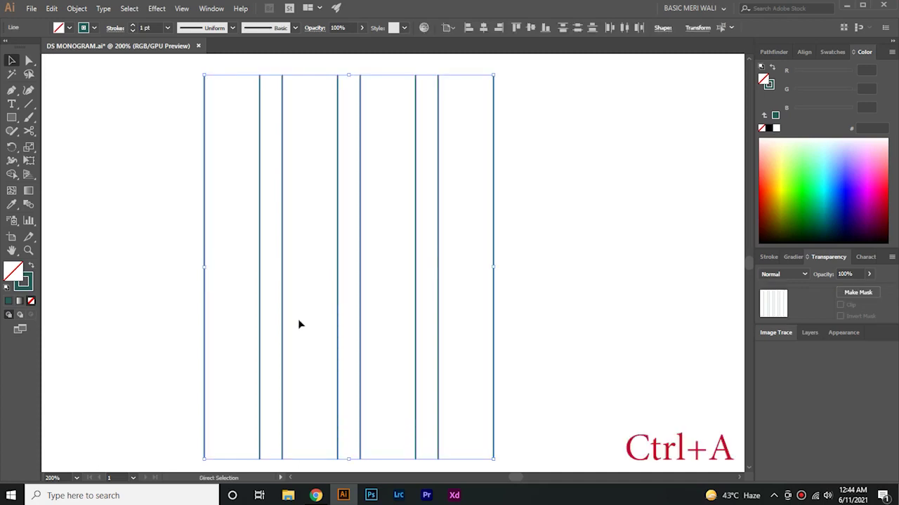
key(a)
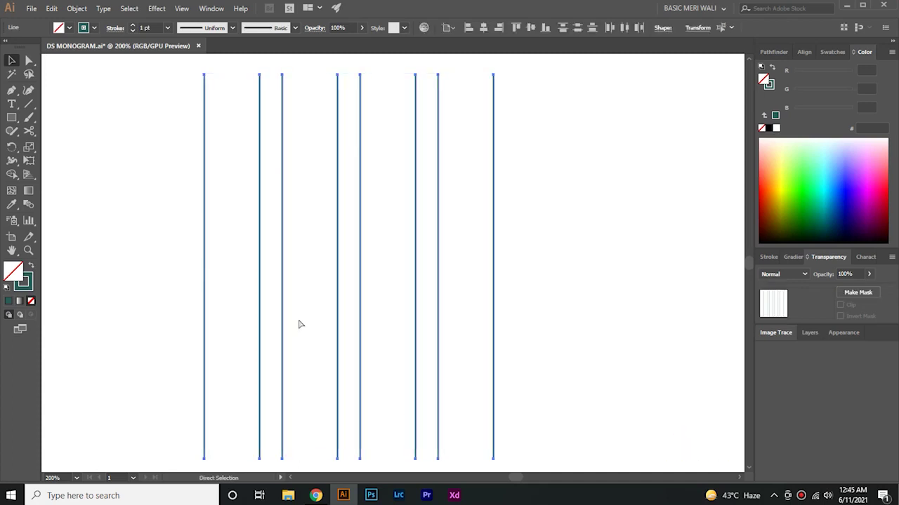
key(ctrl+c)
Step: Paste the lines in front, rotate the copy 90° into horizontals, and move them upward
key(v)
key(ctrl+f)
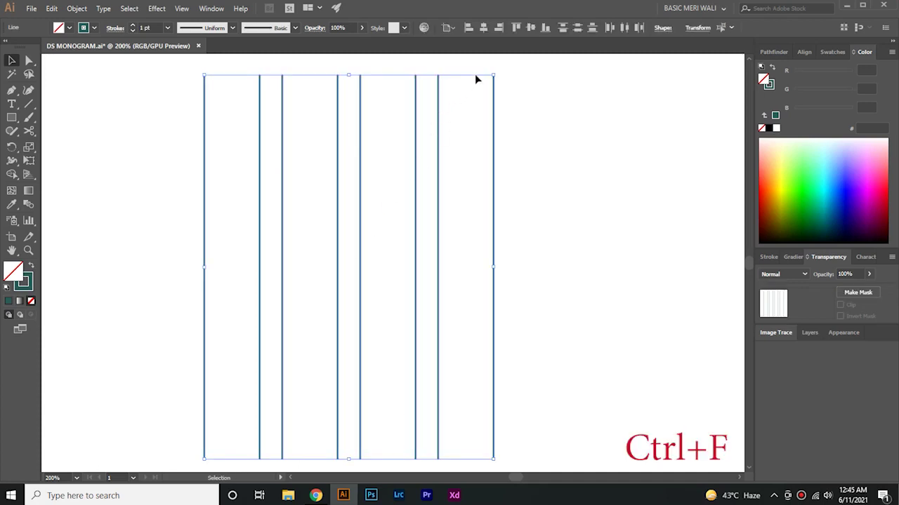
drag(489, 72, 184, 218)
click(183, 219)
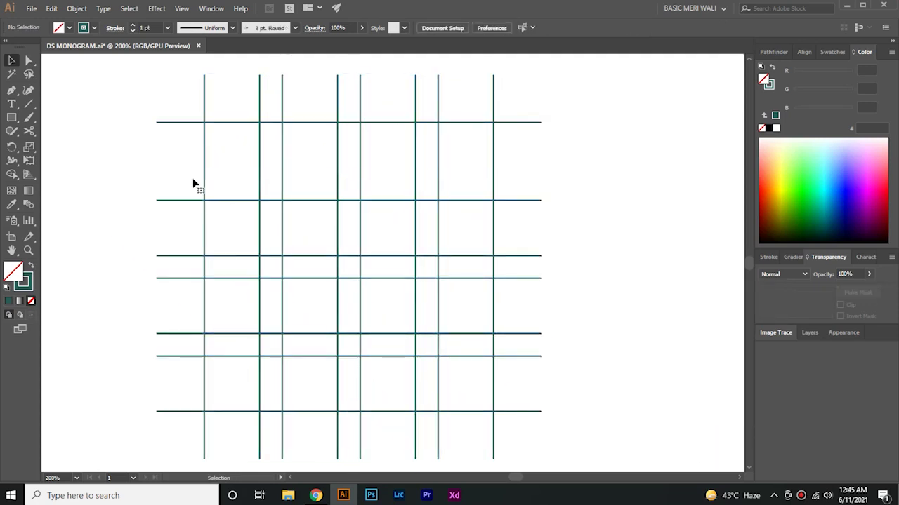
drag(192, 181, 187, 90)
click(109, 259)
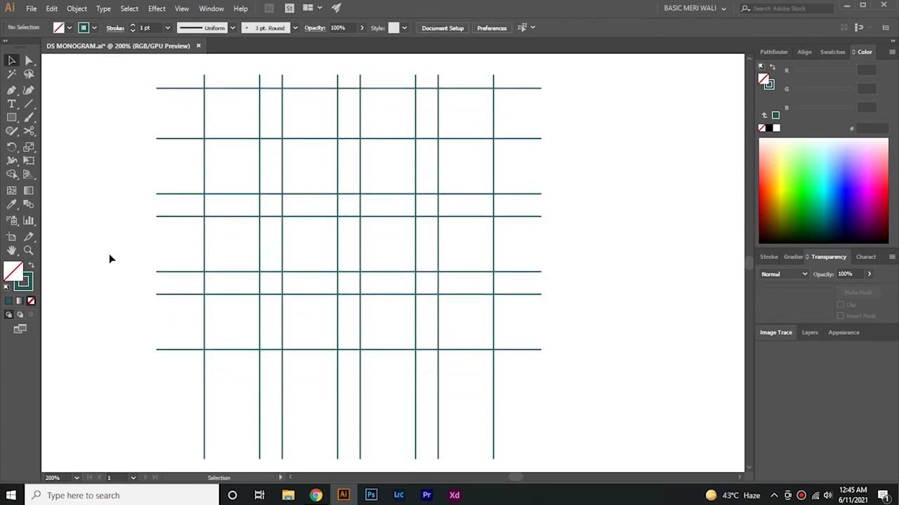
drag(273, 458, 272, 456)
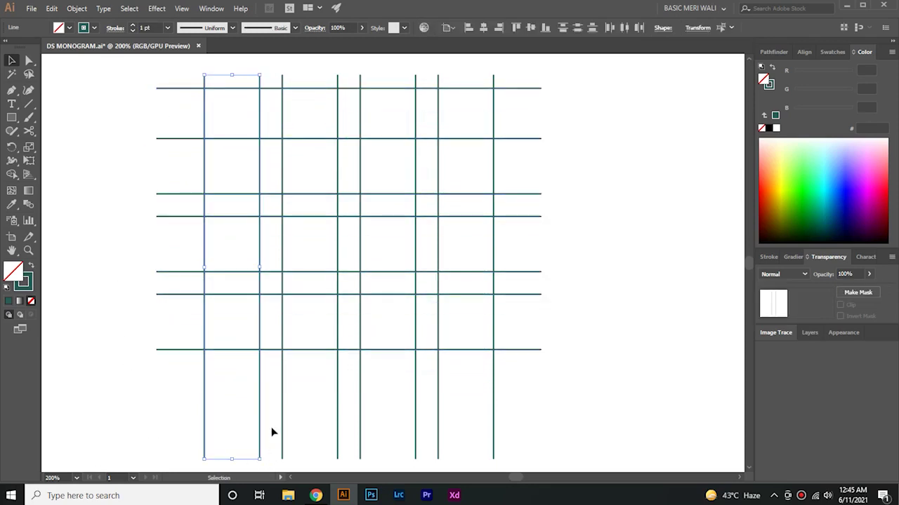
Step: Make a 45° rotated copy of the two leftmost lines and drag it slightly down
right_click(269, 354)
mouse_move(329, 284)
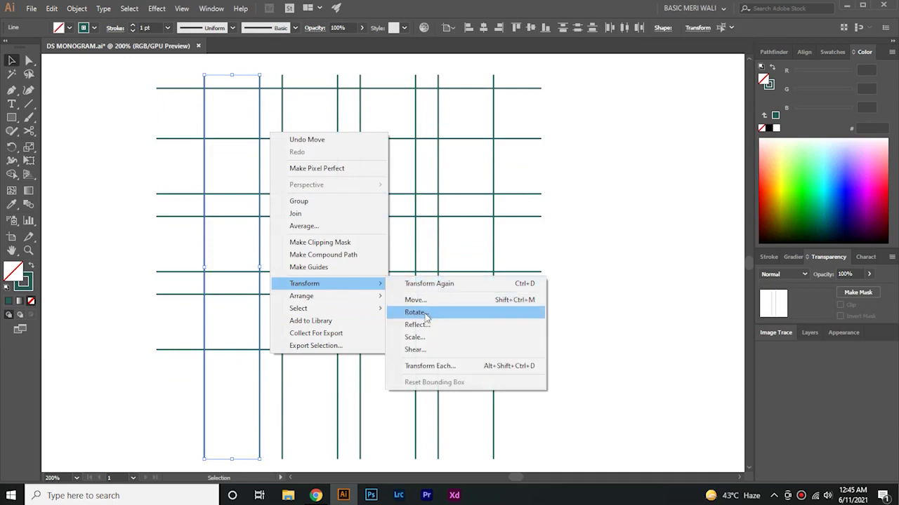
click(416, 313)
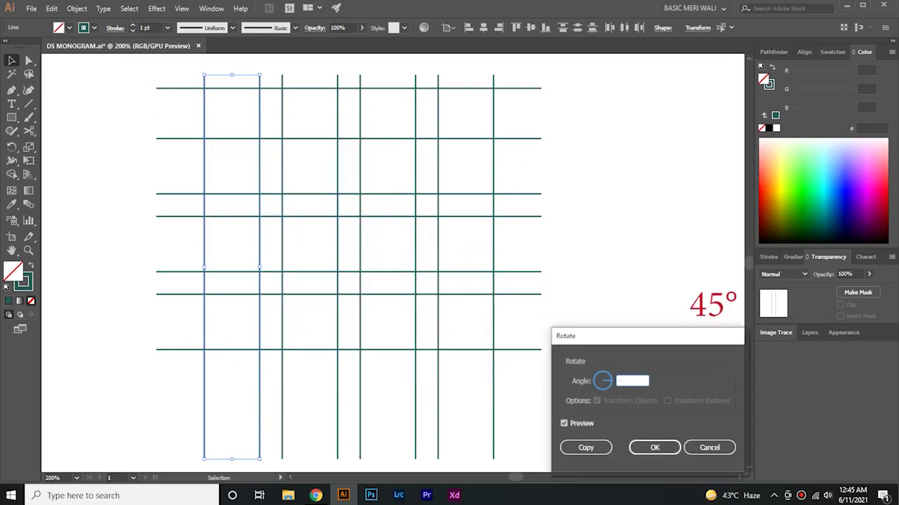
click(591, 445)
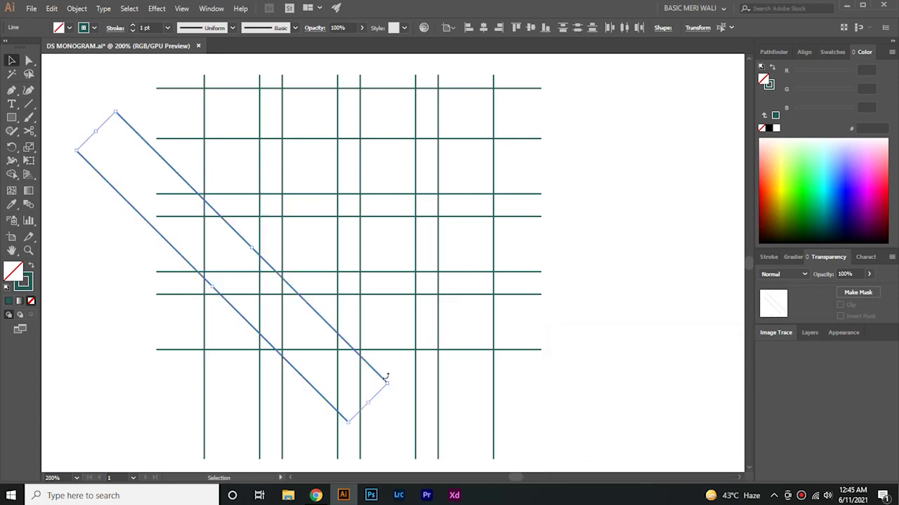
drag(381, 379, 374, 425)
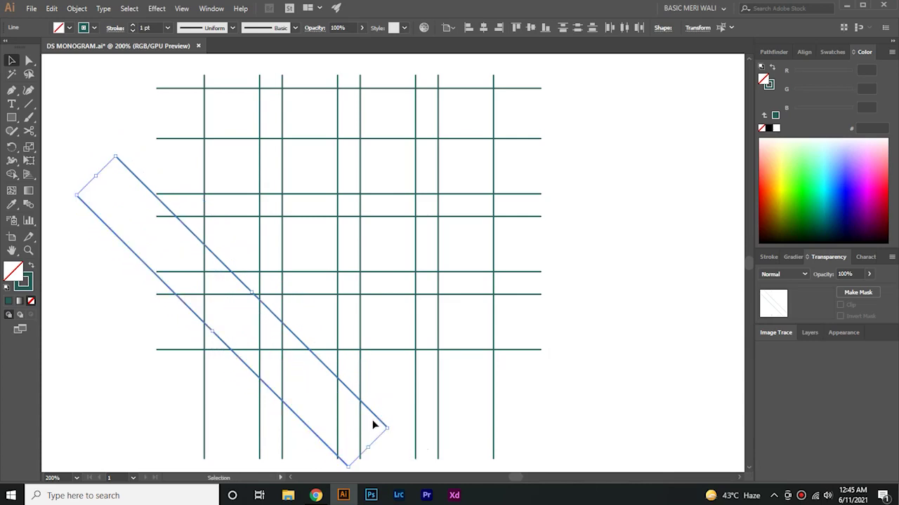
Step: Reflect a copy of the diagonal pair vertically and nudge it right to complete the V
right_click(323, 395)
mouse_move(355, 294)
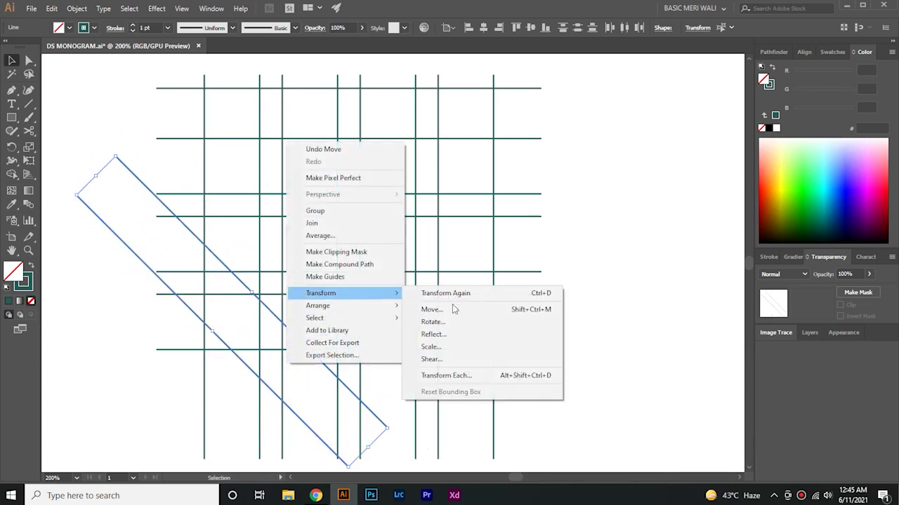
click(433, 334)
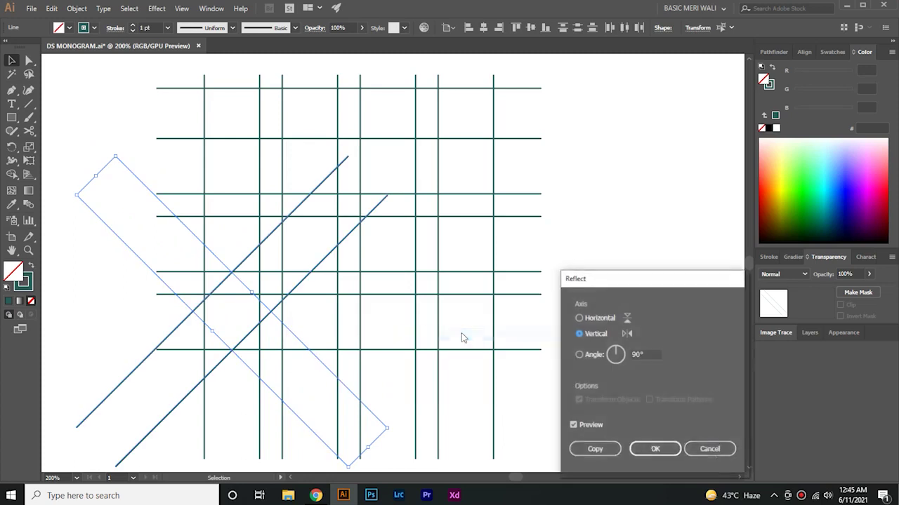
click(582, 449)
key(shift+Right)
key(shift+Right)
key(shift+Right)
key(shift+Right)
key(shift+Right)
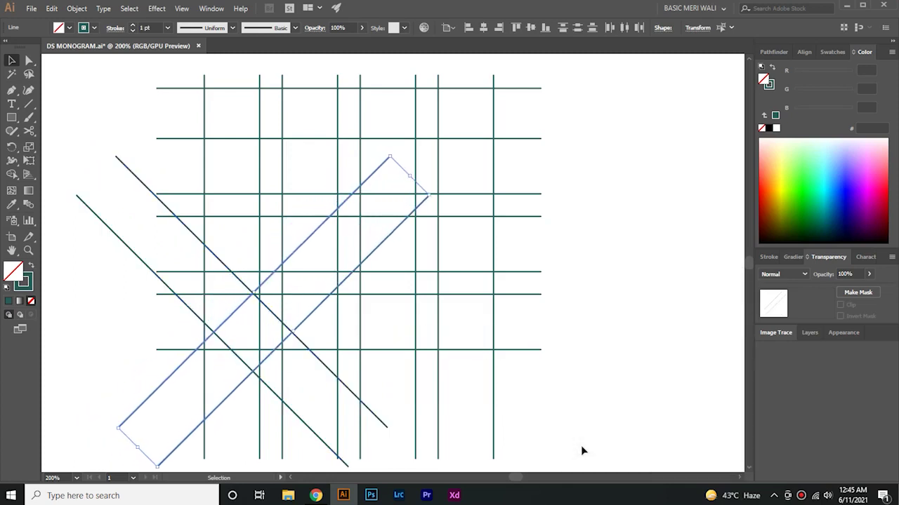
key(shift+Right)
key(shift+Right)
key(shift+Right)
key(shift+Right)
key(shift+Right)
key(shift+Right)
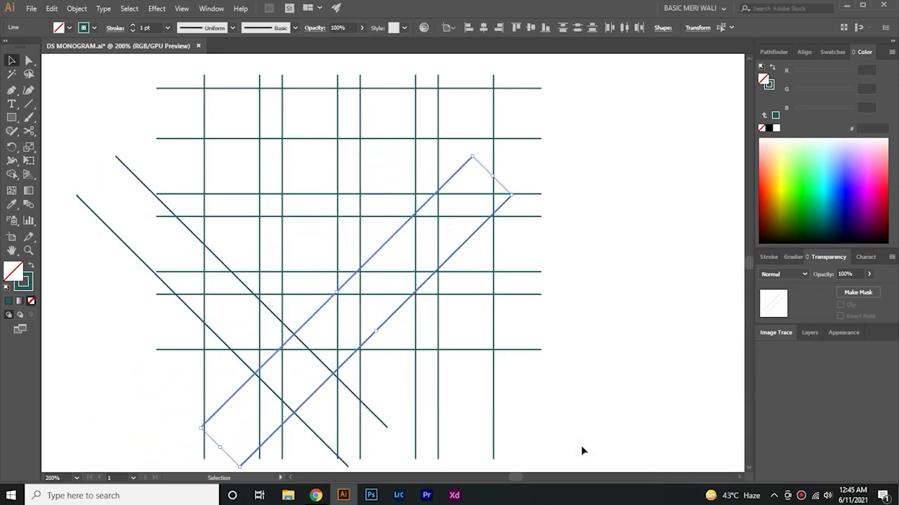
key(shift+Right)
key(shift+Right)
key(shift+Right)
key(shift+Right)
key(shift+Right)
key(shift+Right)
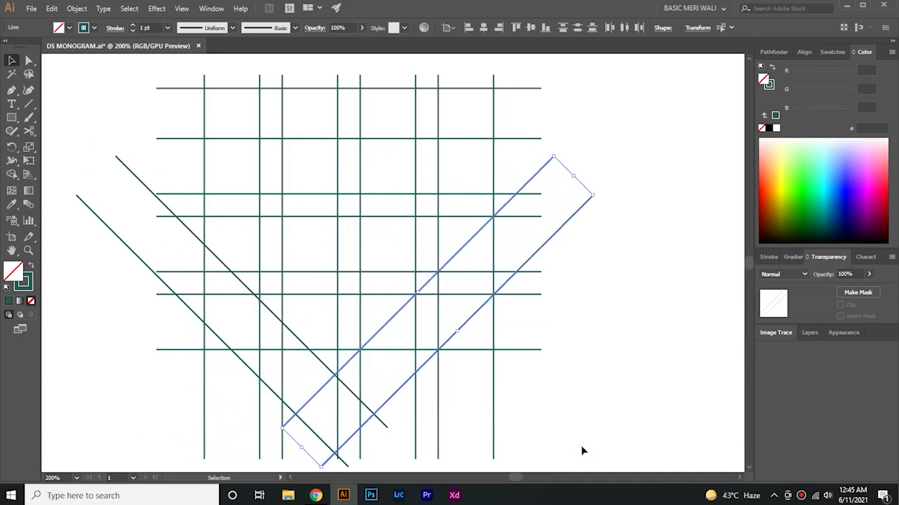
key(Right)
key(Right)
key(Right)
key(Right)
key(Right)
key(Right)
key(Right)
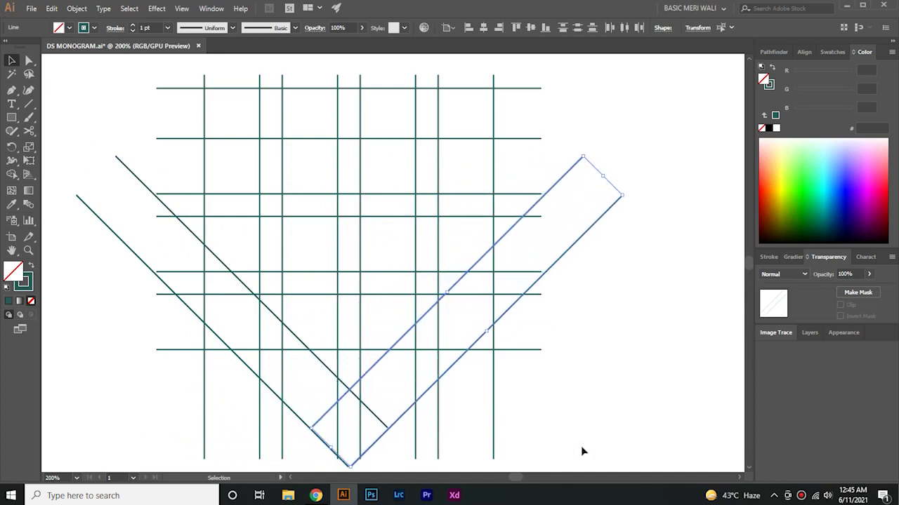
key(Left)
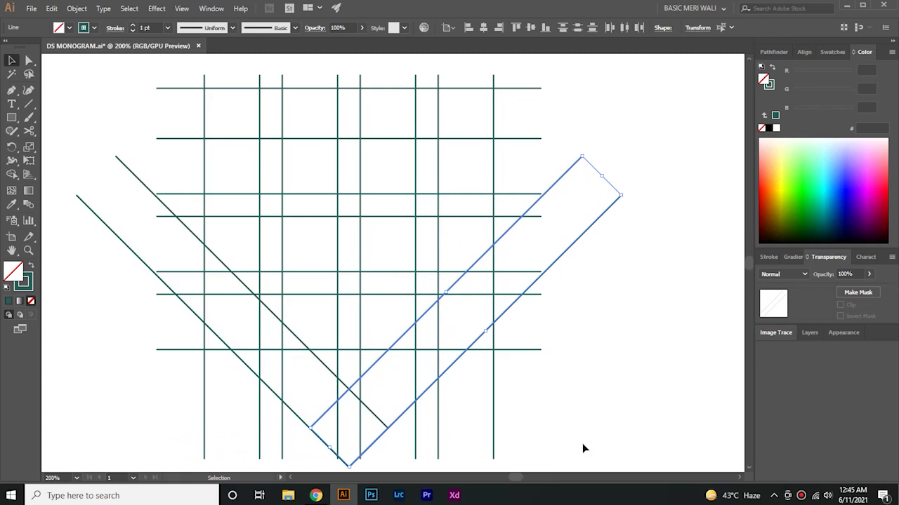
click(581, 444)
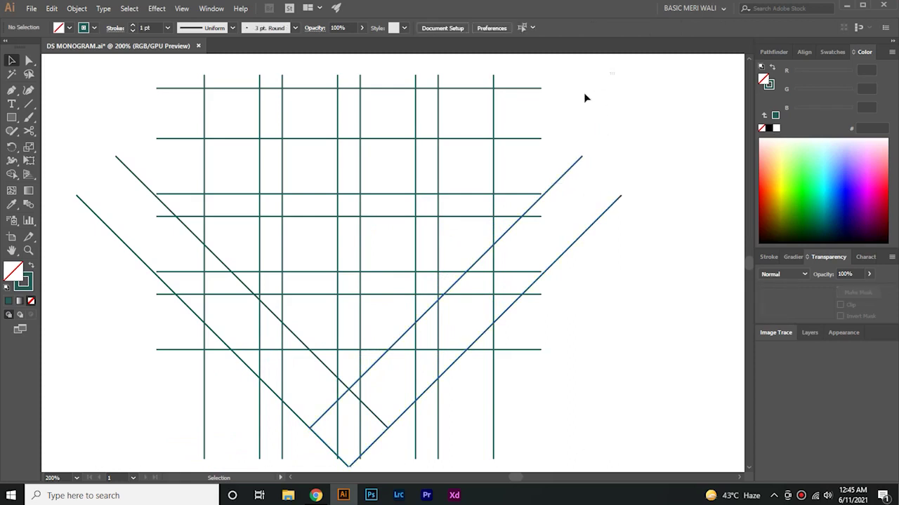
drag(615, 74, 234, 451)
Step: With Shape Builder and teal fill, no stroke, merge grid cells into the D, then the S
drag(145, 459, 144, 459)
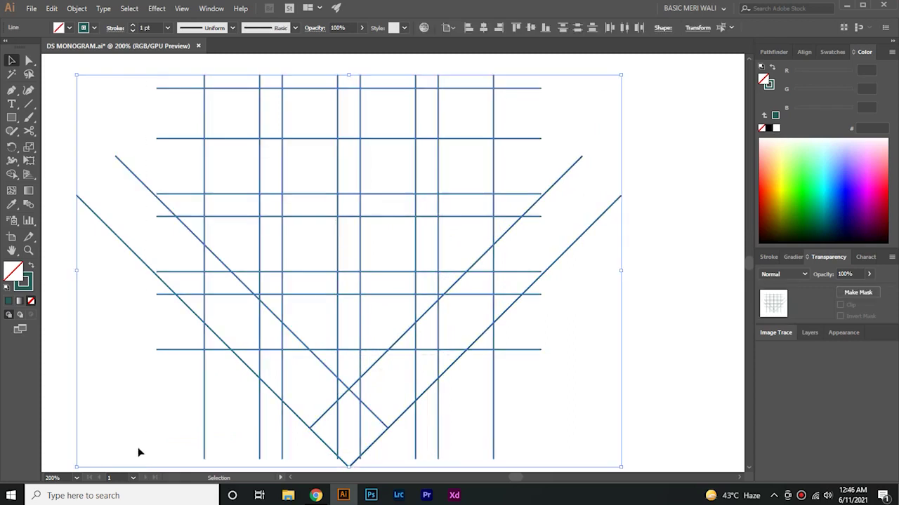
key(shift+m)
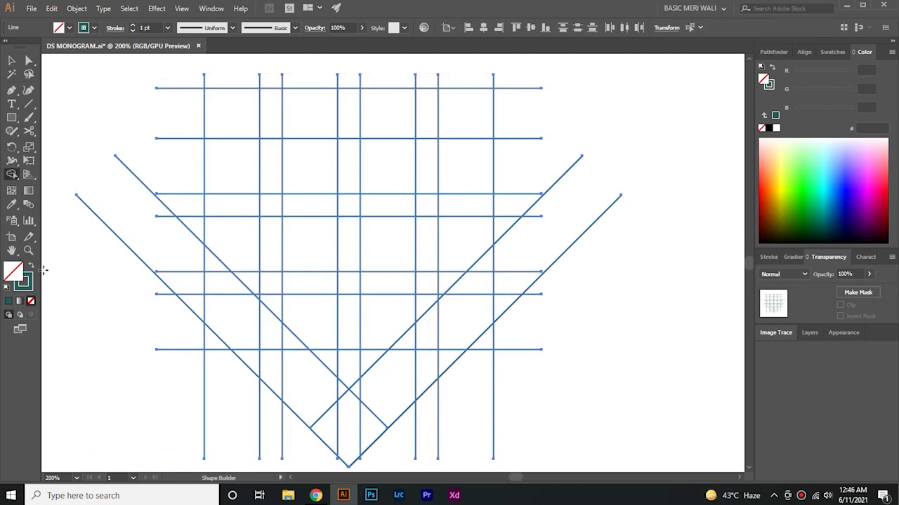
click(32, 264)
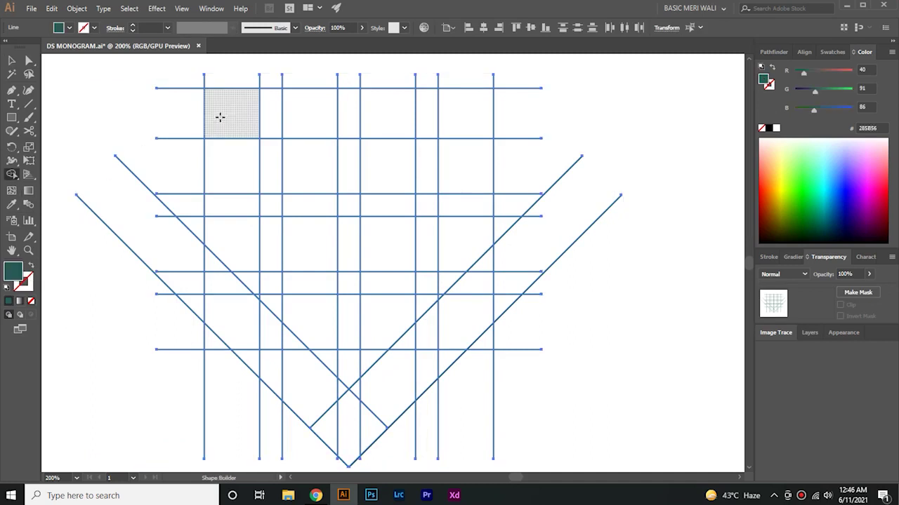
mouse_move(266, 113)
mouse_down()
mouse_move(306, 113)
mouse_move(318, 385)
mouse_move(303, 343)
mouse_up()
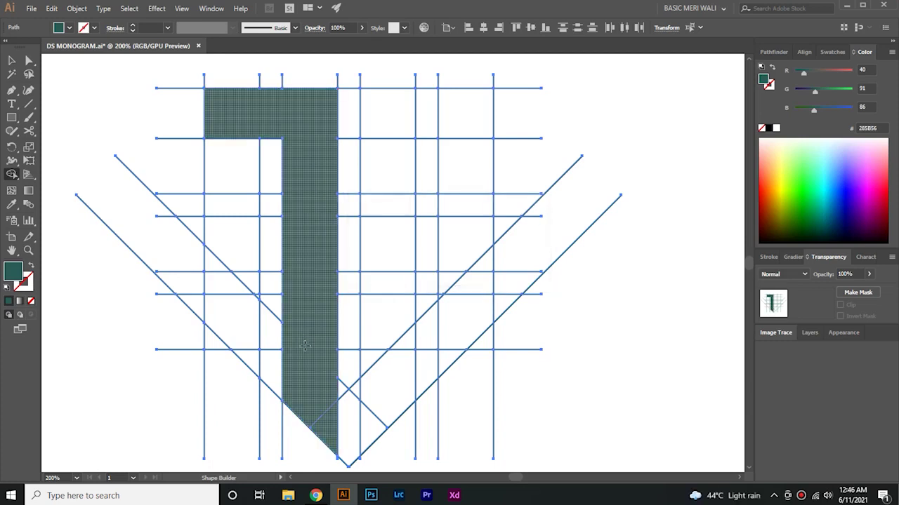
mouse_move(290, 377)
mouse_down()
mouse_move(263, 327)
mouse_move(258, 351)
mouse_up()
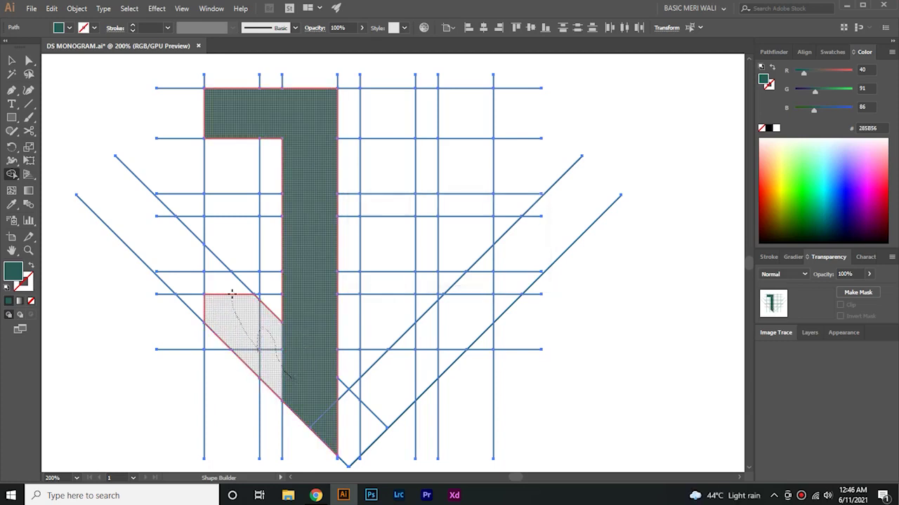
mouse_move(232, 294)
mouse_down()
mouse_move(254, 296)
mouse_move(231, 240)
mouse_move(226, 270)
mouse_move(226, 129)
mouse_up()
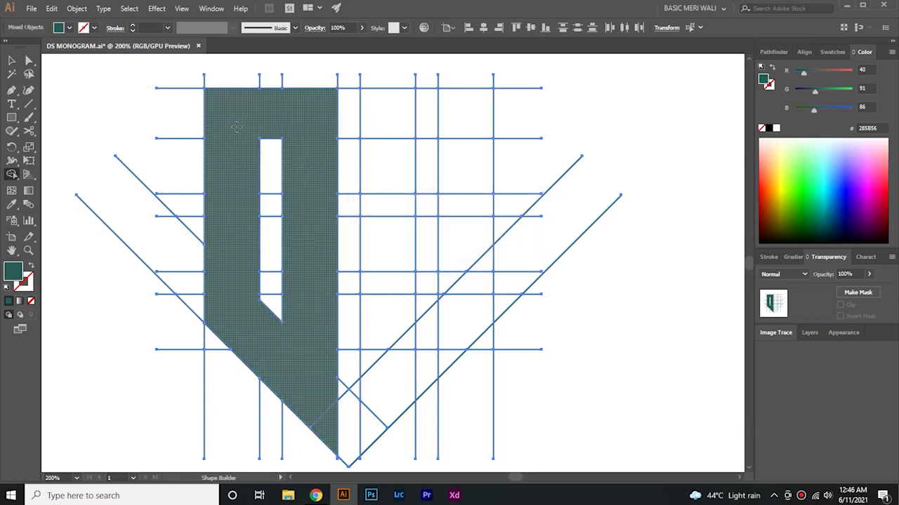
mouse_move(477, 172)
mouse_down()
mouse_move(474, 118)
mouse_move(400, 108)
mouse_move(396, 239)
mouse_move(476, 242)
mouse_move(479, 323)
mouse_up()
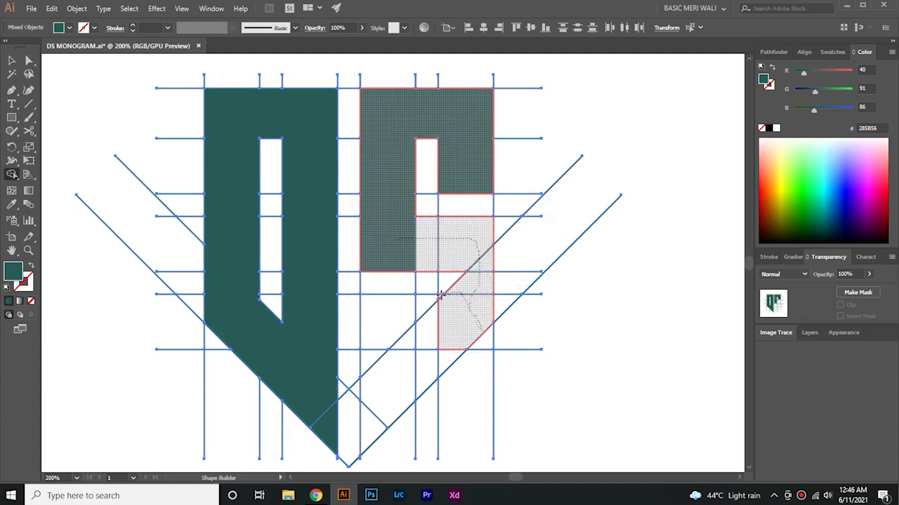
mouse_move(441, 295)
mouse_down()
mouse_move(444, 358)
mouse_move(434, 351)
mouse_move(433, 328)
mouse_move(426, 343)
mouse_move(408, 349)
mouse_move(419, 351)
mouse_move(380, 354)
mouse_move(379, 329)
mouse_up()
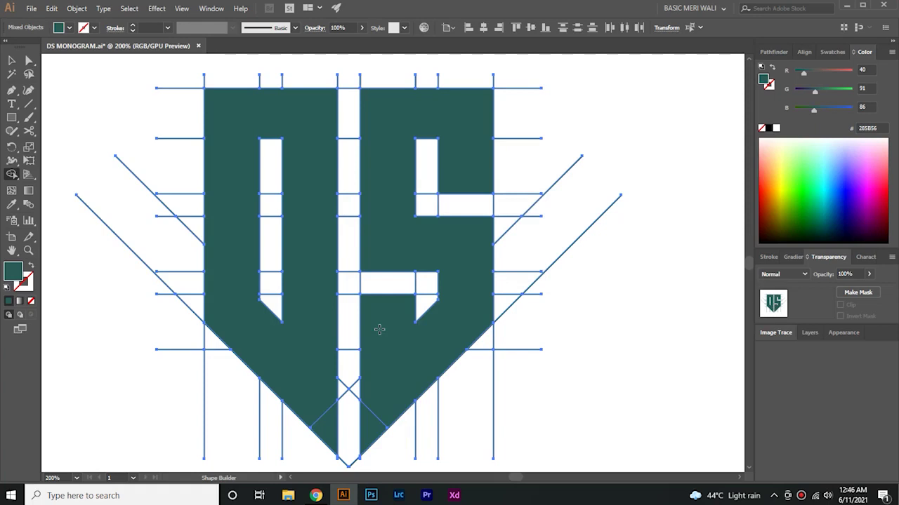
Step: Cut the D and S, delete all grid lines, and paste the letters back in place
click(28, 61)
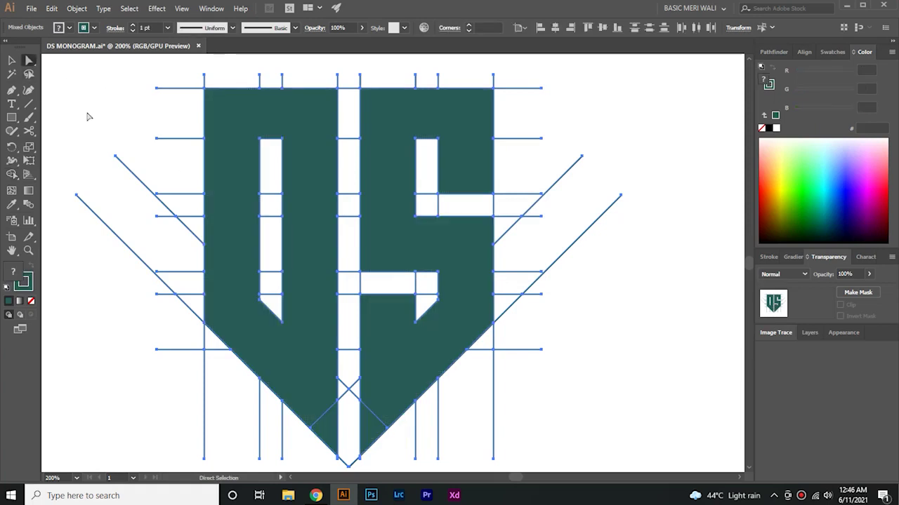
click(277, 114)
shift+click(387, 116)
key(ctrl+x)
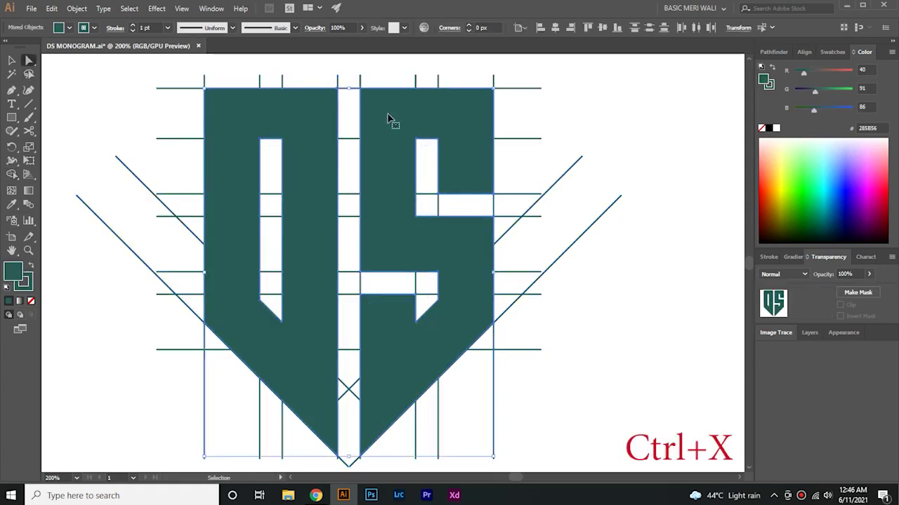
key(ctrl+a)
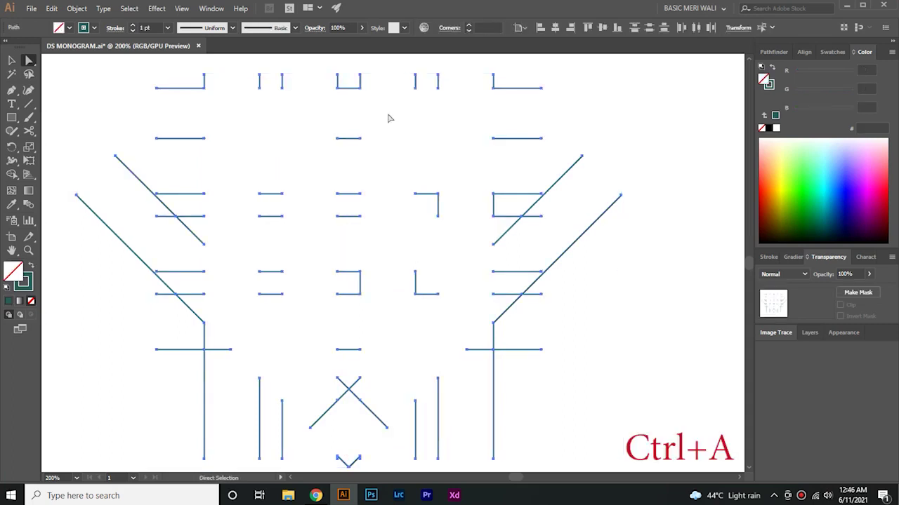
key(Delete)
key(ctrl+v)
Step: Scale the DS monogram down by dragging its bounding box
key(a)
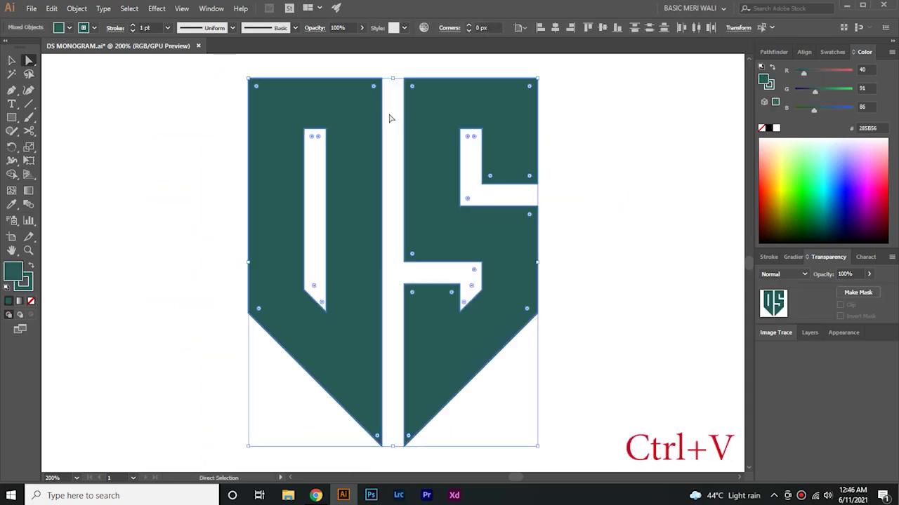
key(v)
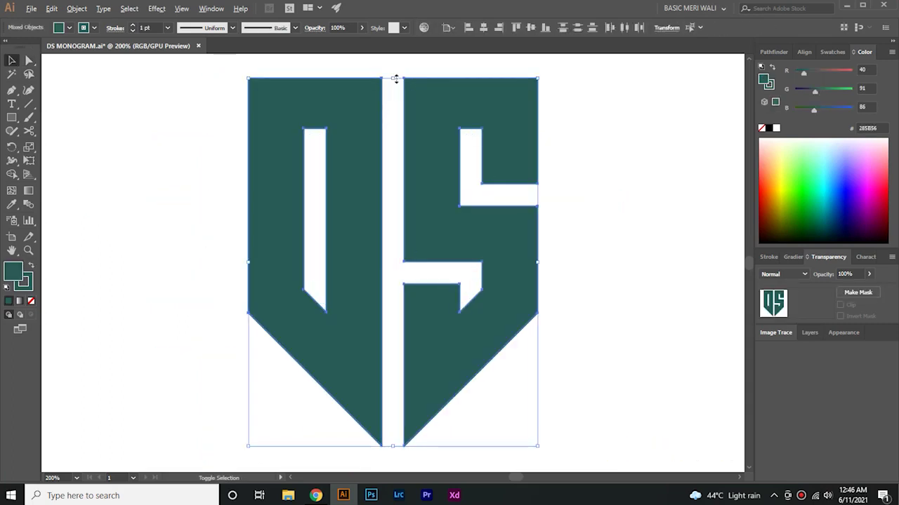
drag(395, 78, 396, 143)
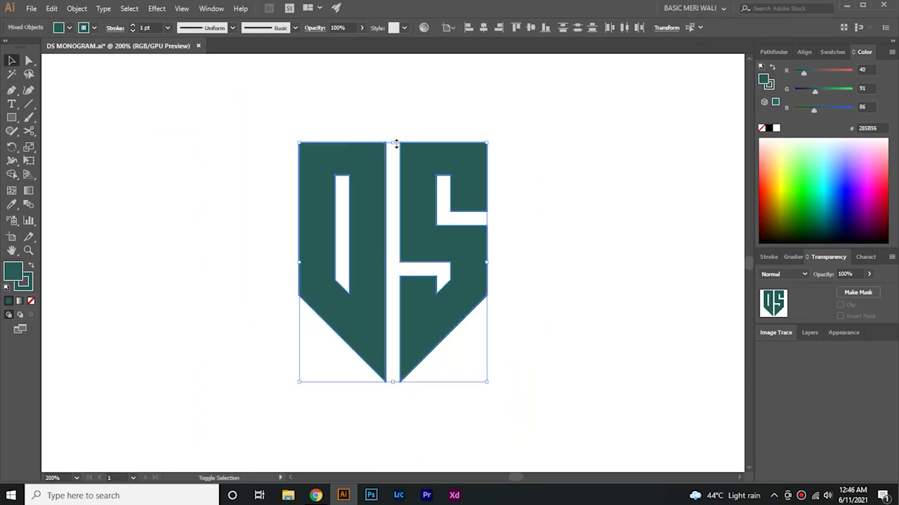
Step: Select the top anchors of both letters and nudge them down two steps
click(28, 60)
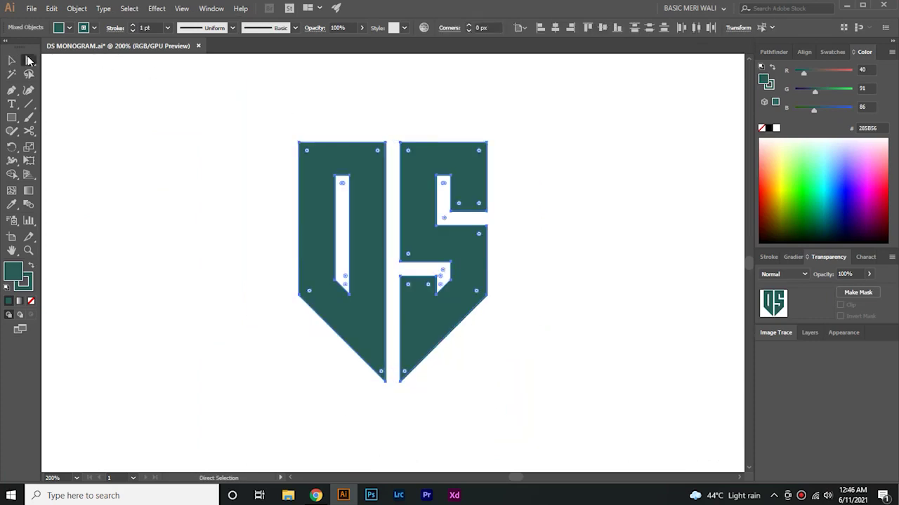
click(512, 135)
drag(281, 202, 279, 201)
key(Down)
key(Down)
key(Down)
key(Down)
key(Down)
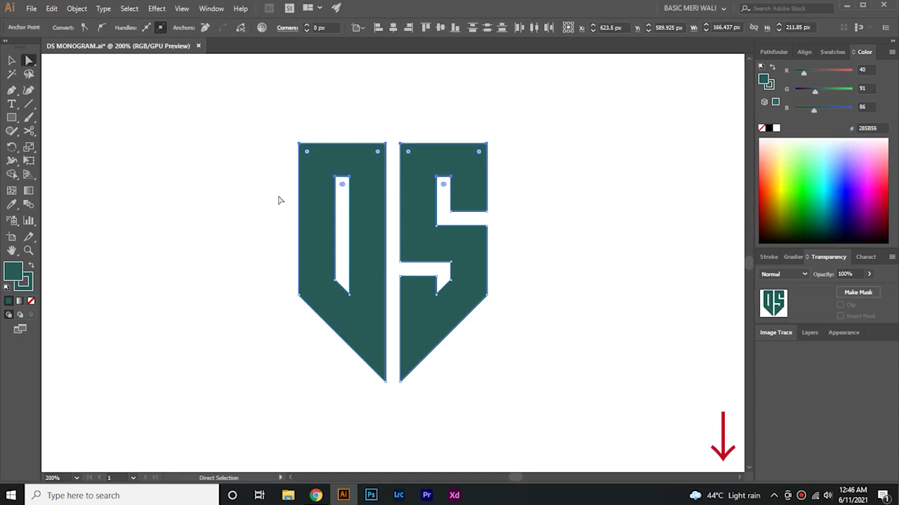
key(Down)
key(Down)
key(Down)
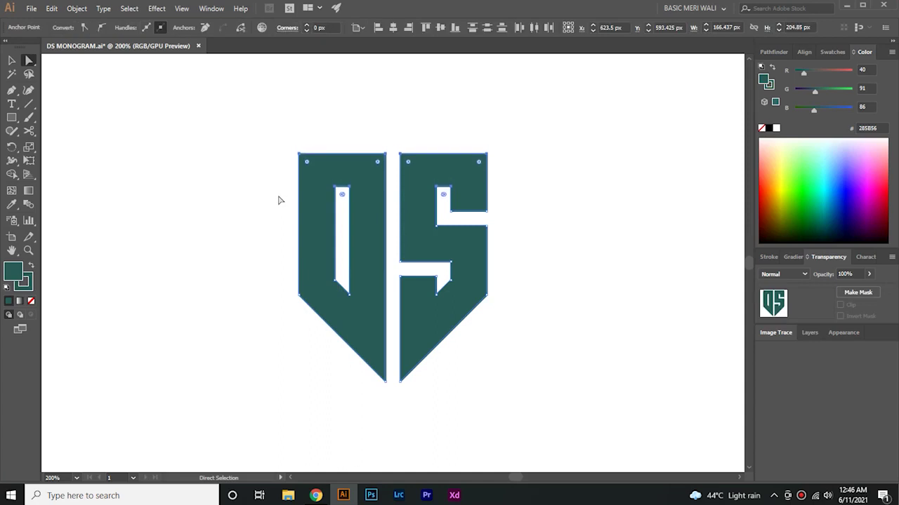
click(278, 201)
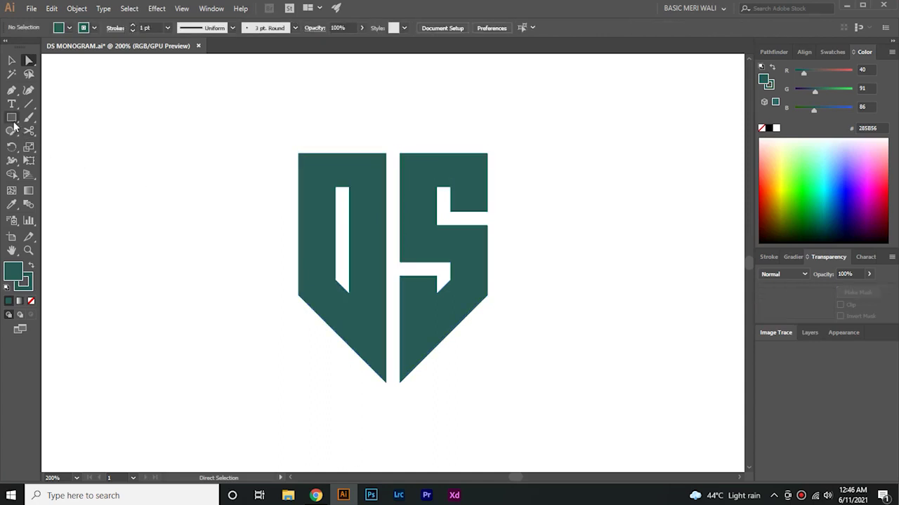
Step: Draw a 3-sided polygon, then shrink and rotate it into a flare beside the monogram
drag(12, 118, 56, 161)
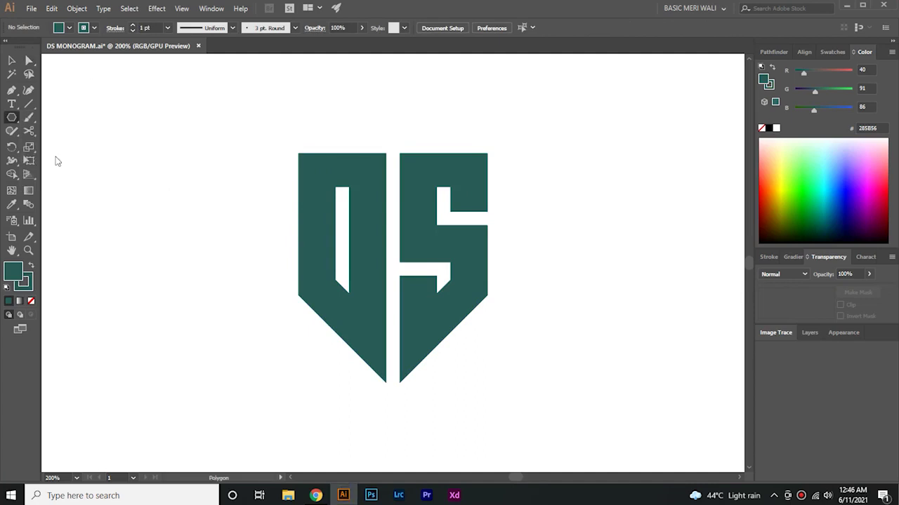
click(240, 156)
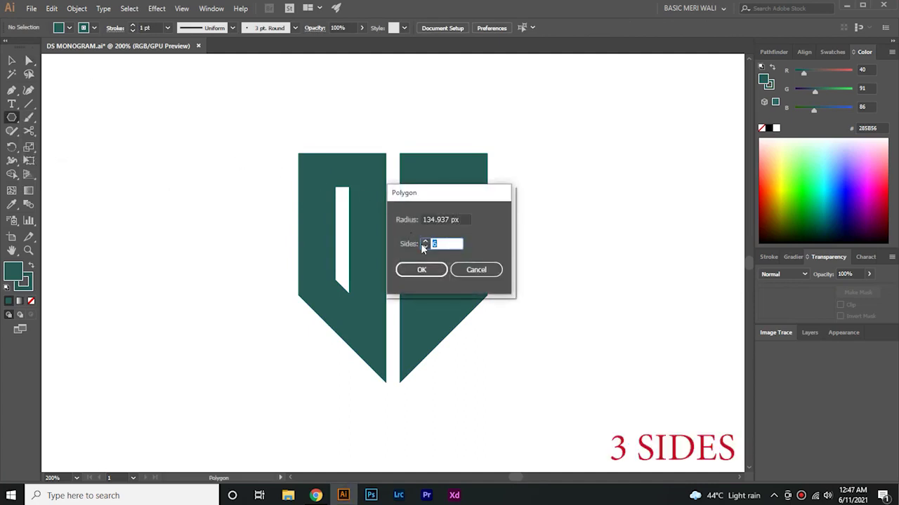
click(423, 270)
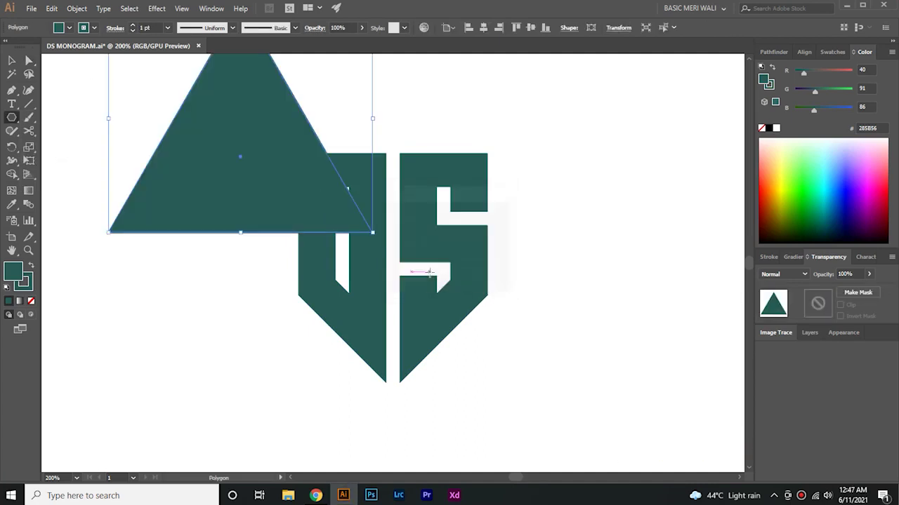
key(v)
drag(255, 234, 247, 265)
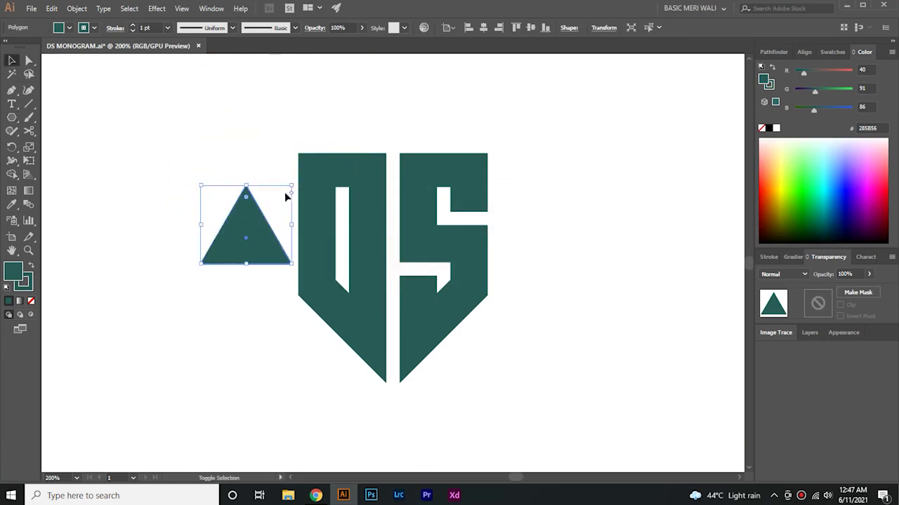
drag(301, 187, 500, 163)
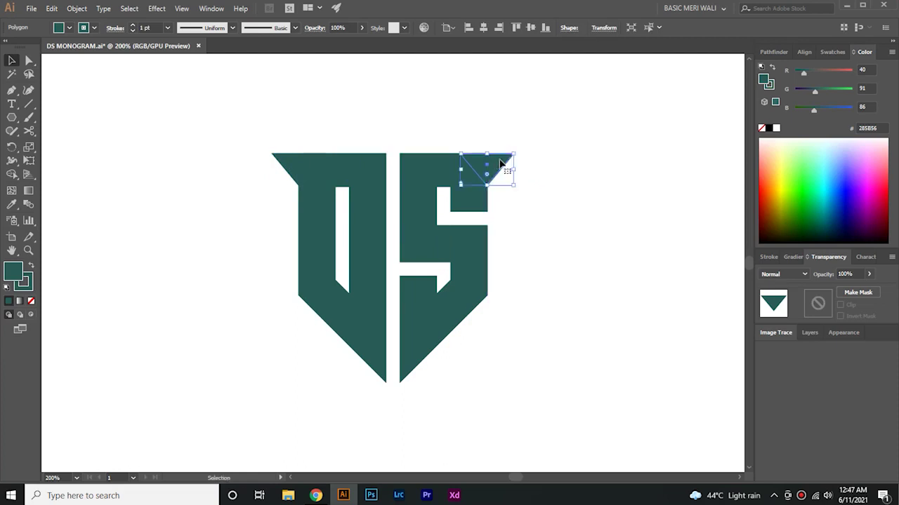
Step: Select the whole monogram with its flares and set the stroke to None
click(553, 151)
drag(547, 127, 219, 384)
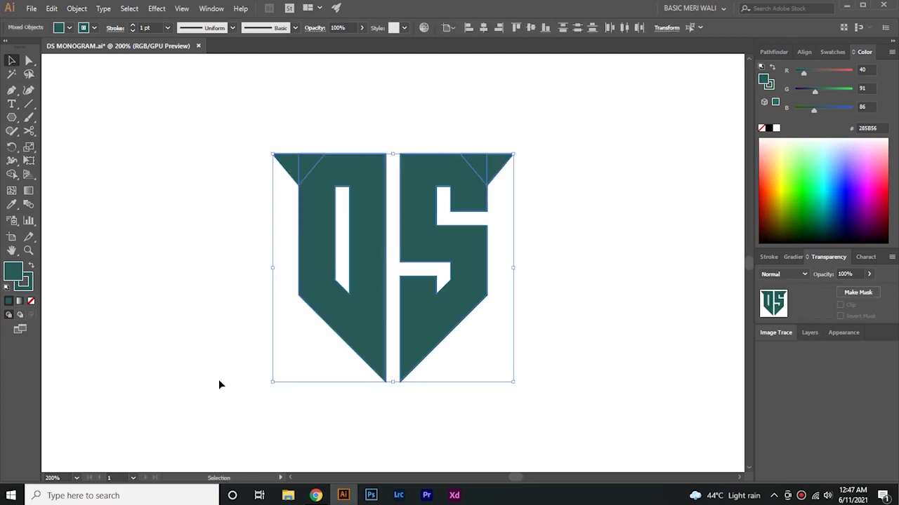
click(31, 301)
Step: Unite the flares with the letters via Pathfinder and drag the top handle up to enlarge
click(768, 54)
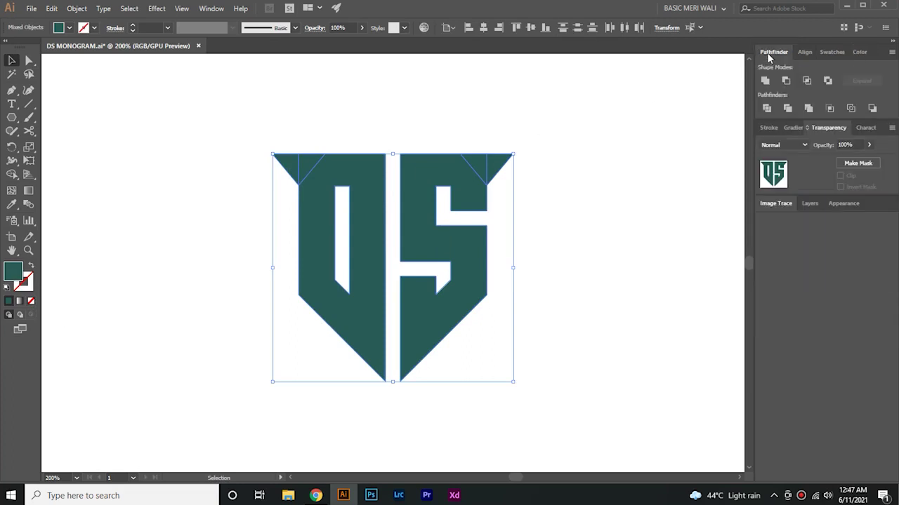
click(768, 81)
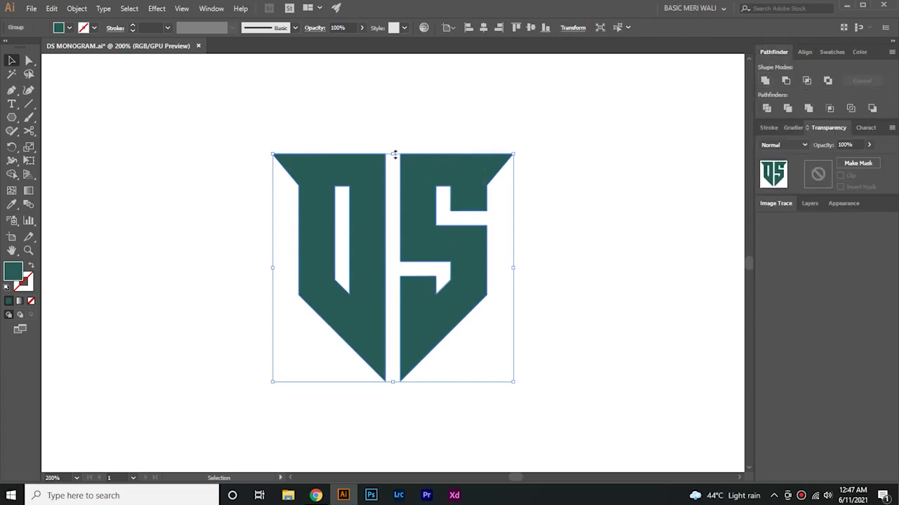
drag(393, 153, 388, 117)
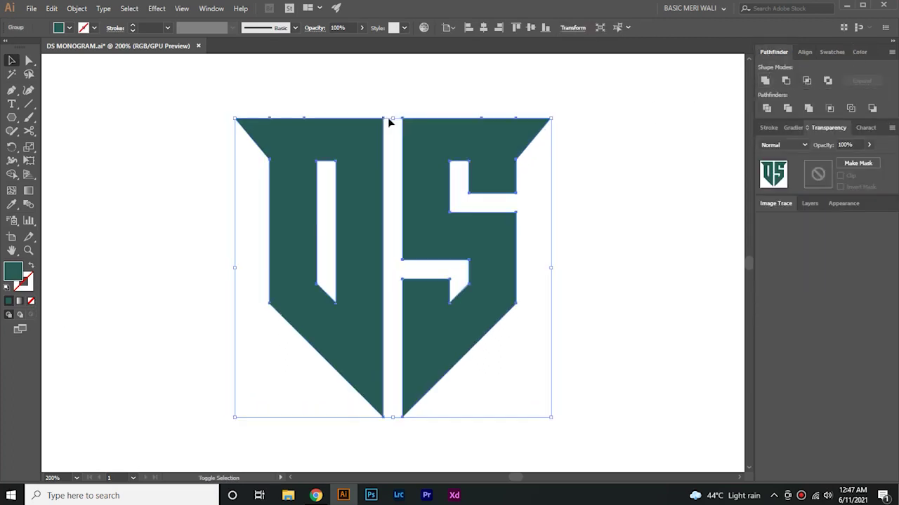
click(601, 123)
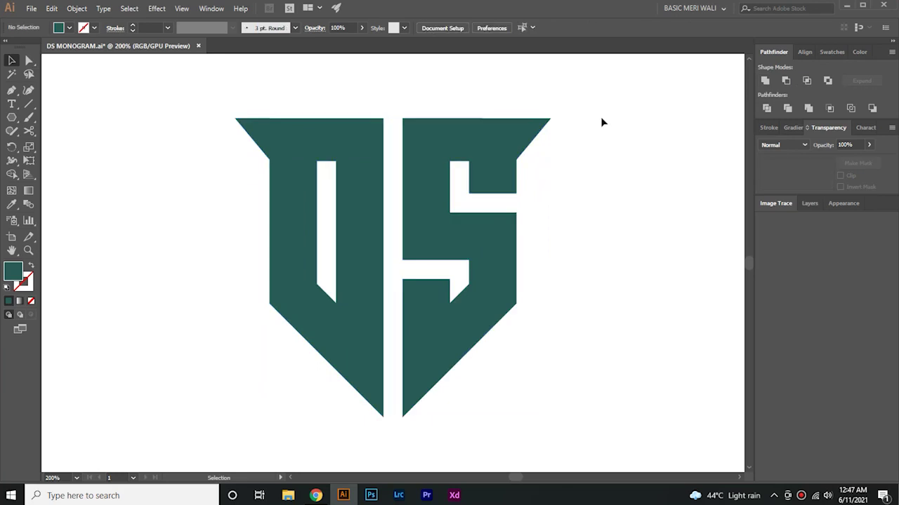